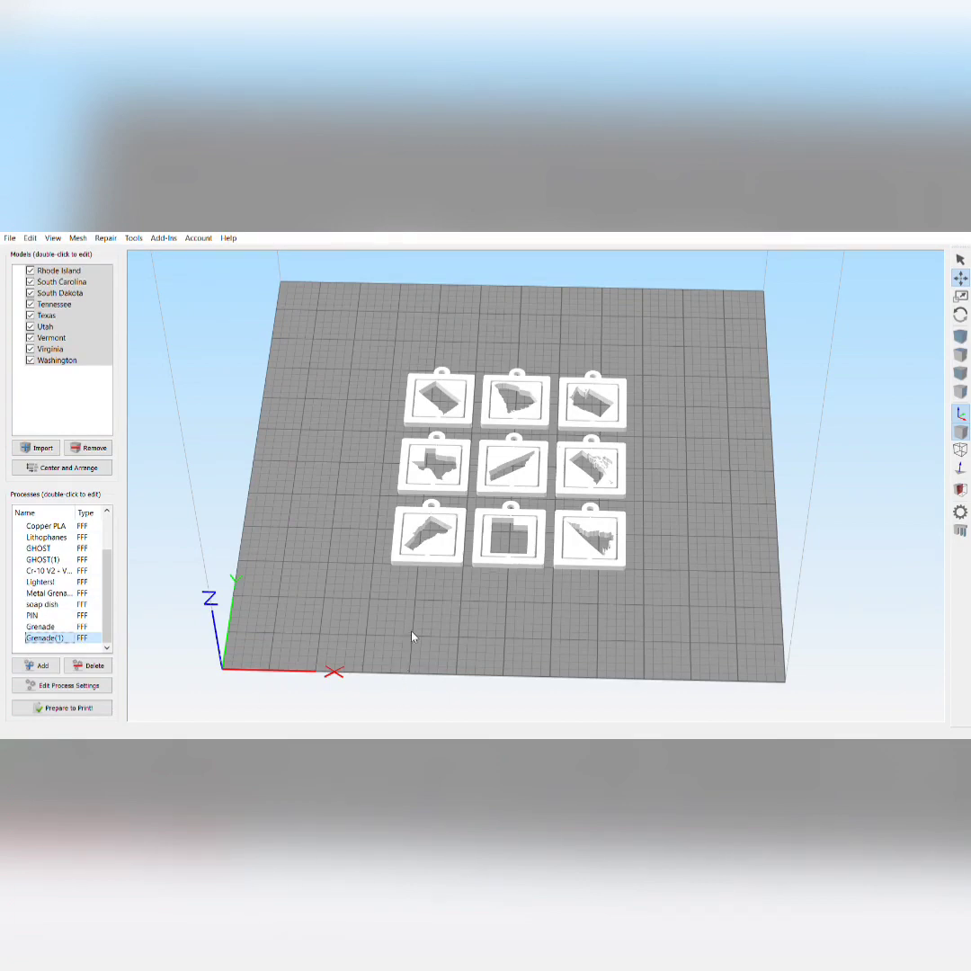
Move the back row (South Dakota, South Carolina and Washington tags) toward the rear of the bed, widening its gap to the middle row
click(447, 426)
ctrl+click(507, 428)
ctrl+click(602, 431)
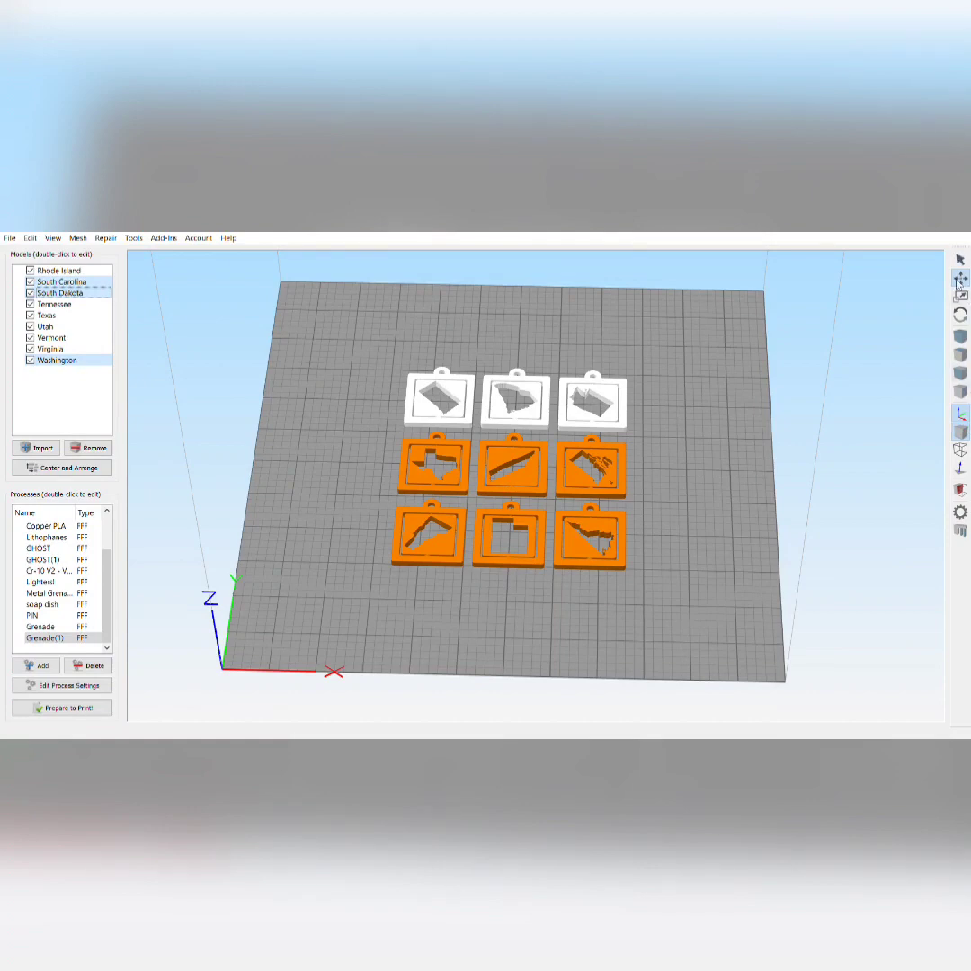
drag(536, 421, 536, 381)
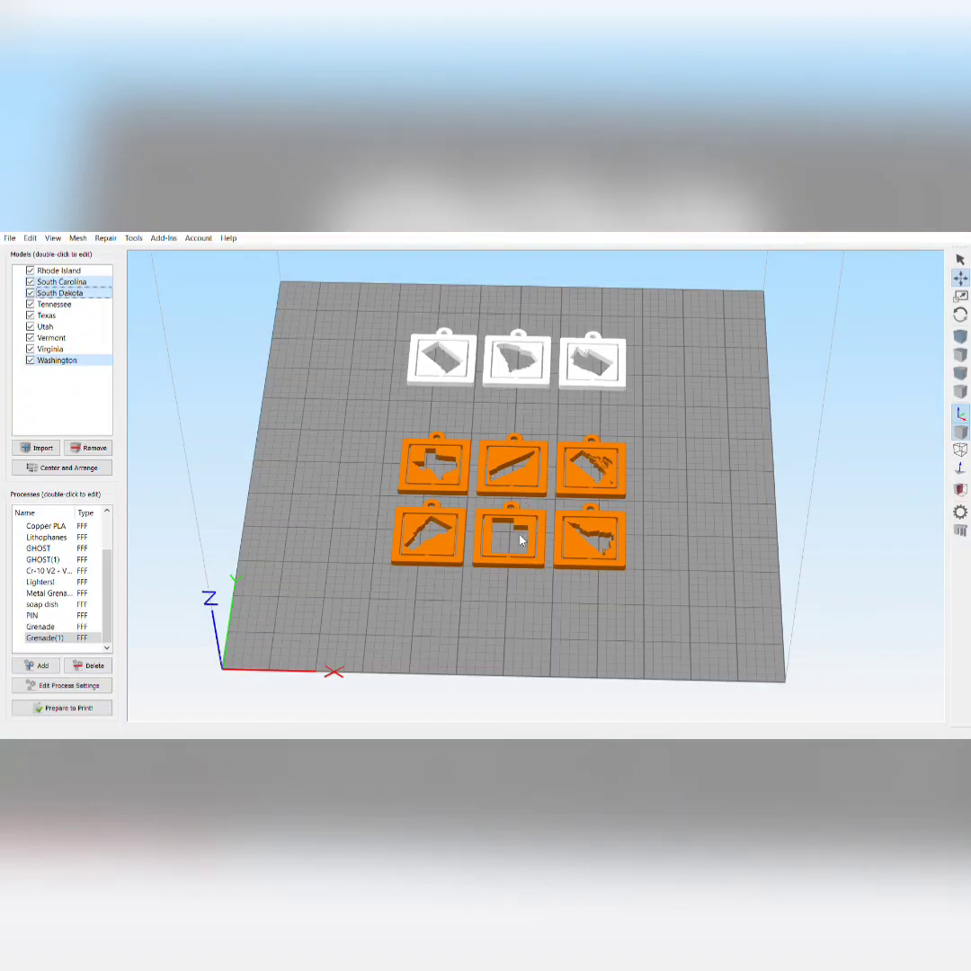
Move the front row (Vermont, Utah and Virginia tags) toward the front of the bed, away from the middle row
click(439, 549)
ctrl+click(493, 559)
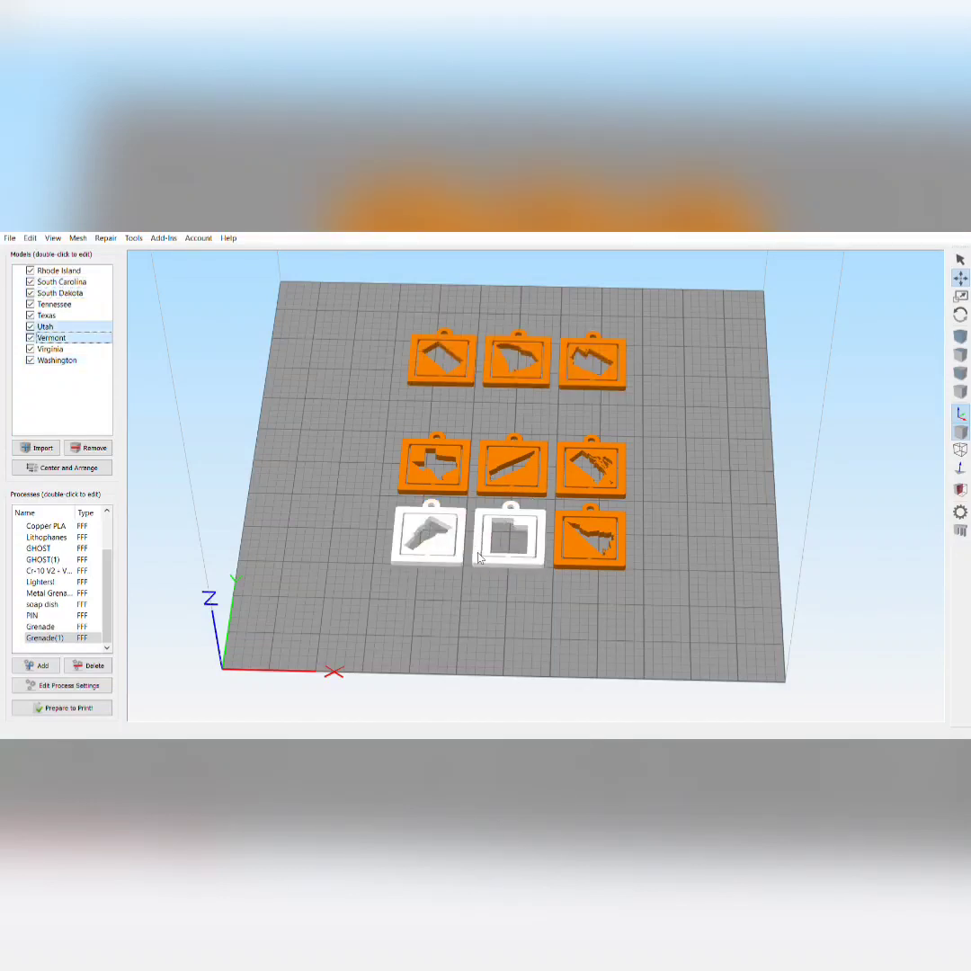
ctrl+click(560, 560)
drag(560, 557, 574, 601)
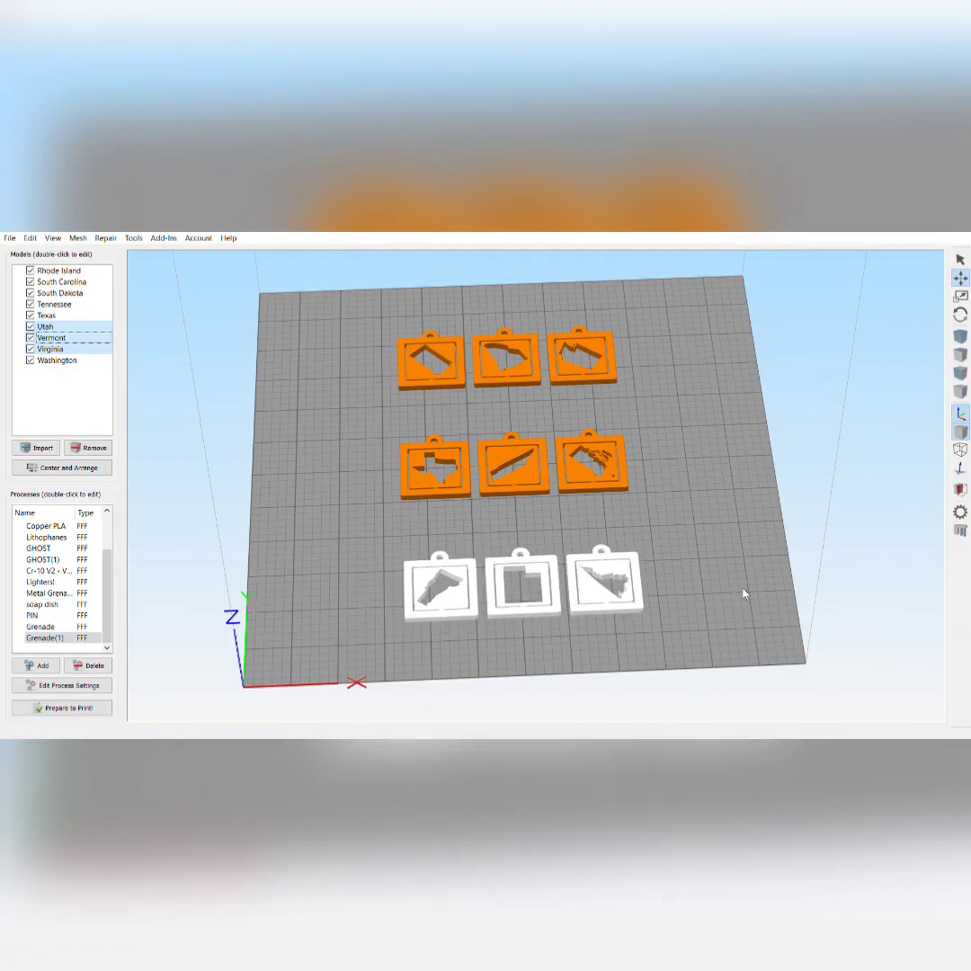
Move the South Dakota, Texas and Vermont tags together along X, outward from the center column toward the Z axis
click(465, 580)
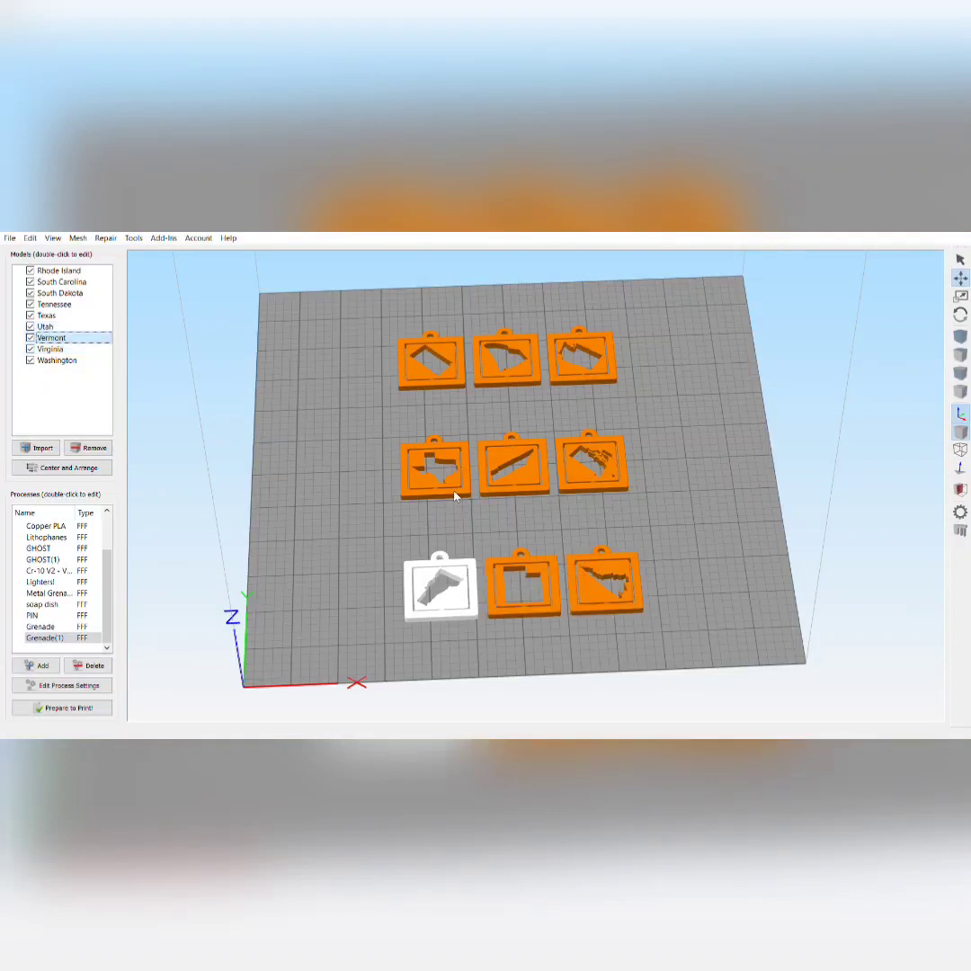
ctrl+click(435, 467)
ctrl+click(441, 373)
drag(445, 388, 372, 402)
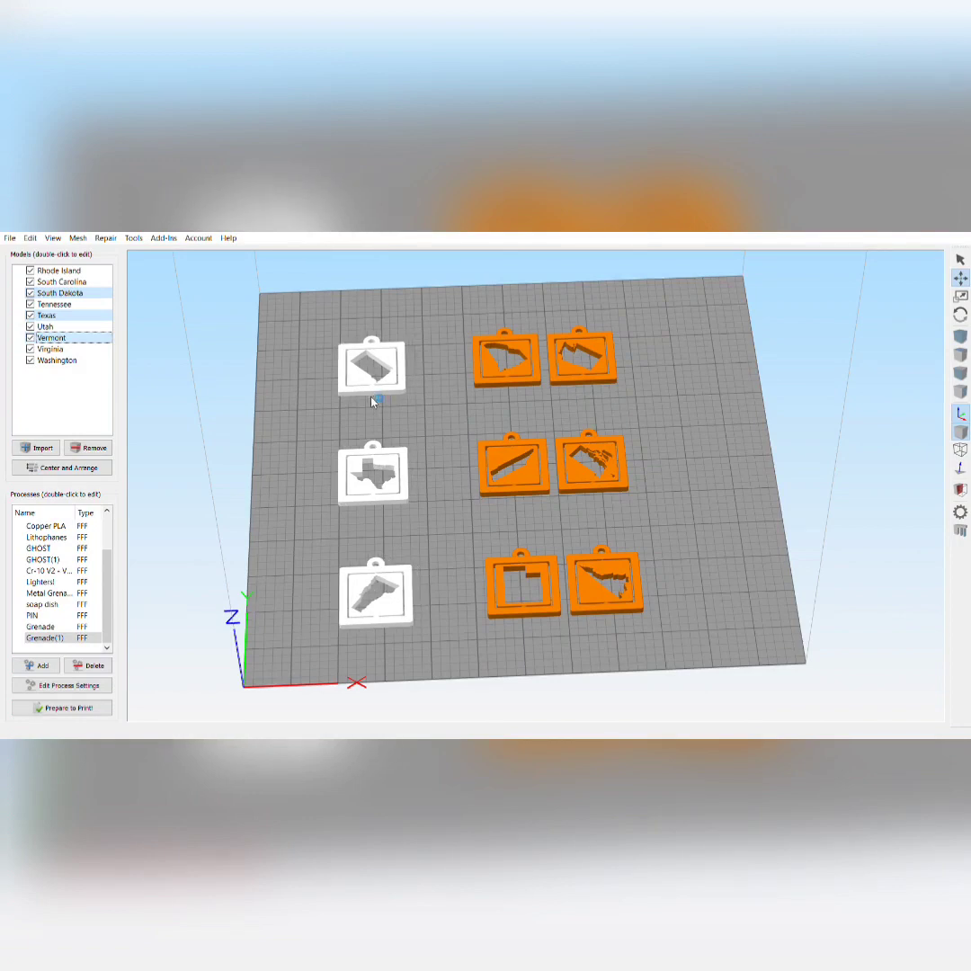
Move the Washington, Rhode Island and Virginia tags together along X, outward from the center column
click(582, 358)
ctrl+click(592, 464)
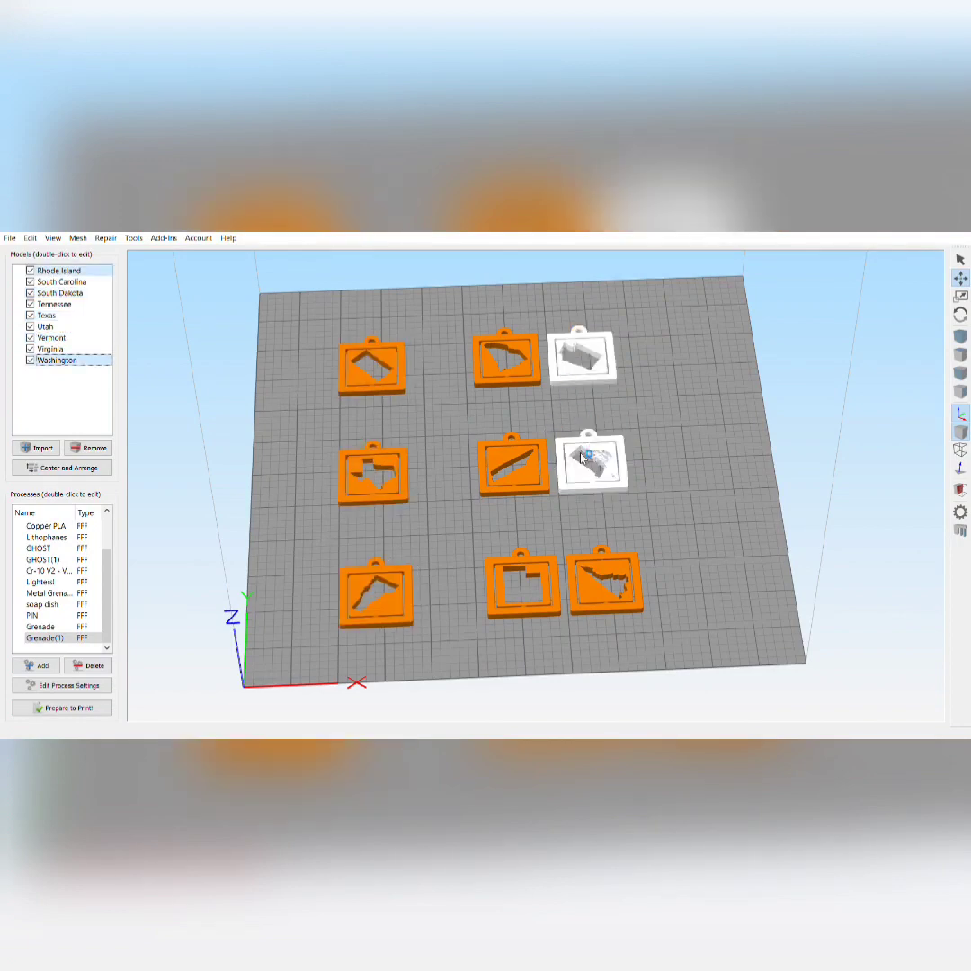
ctrl+click(569, 566)
drag(569, 567, 680, 569)
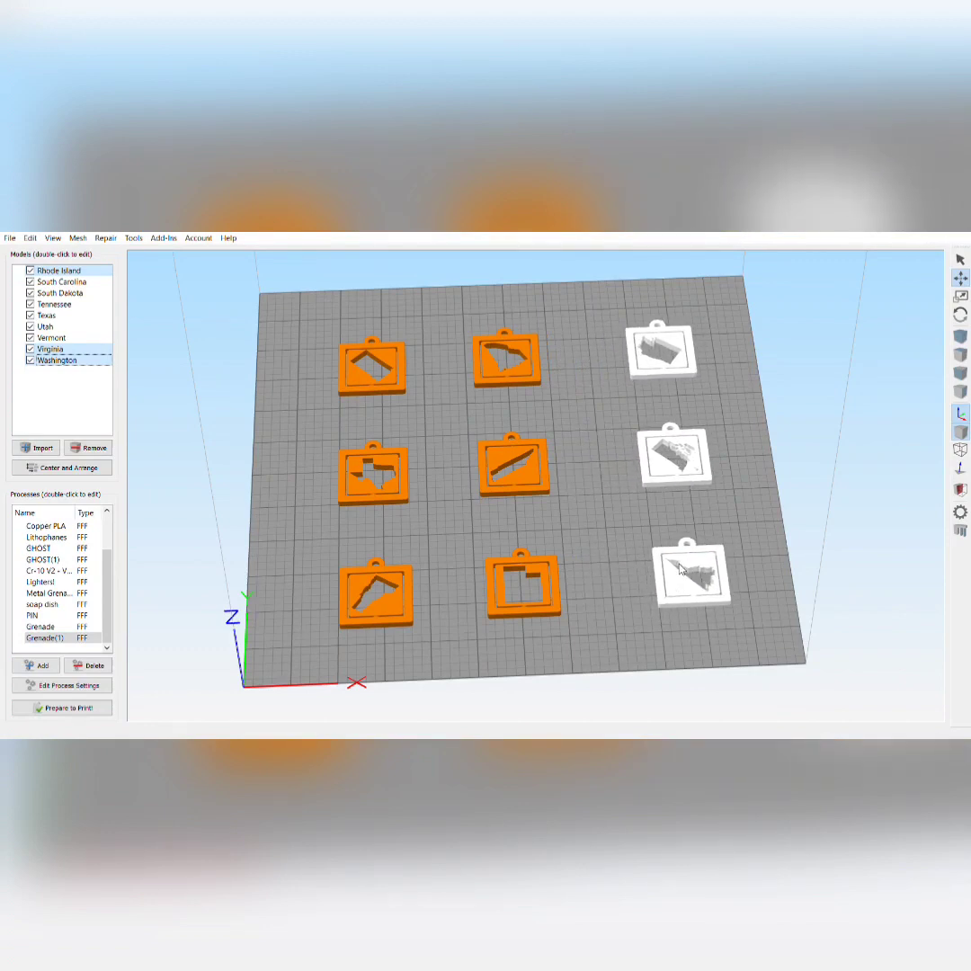
Shift the Washington, Rhode Island and Virginia column slightly back toward the center column for even spacing, and select the Texas tag alone
drag(601, 603, 632, 624)
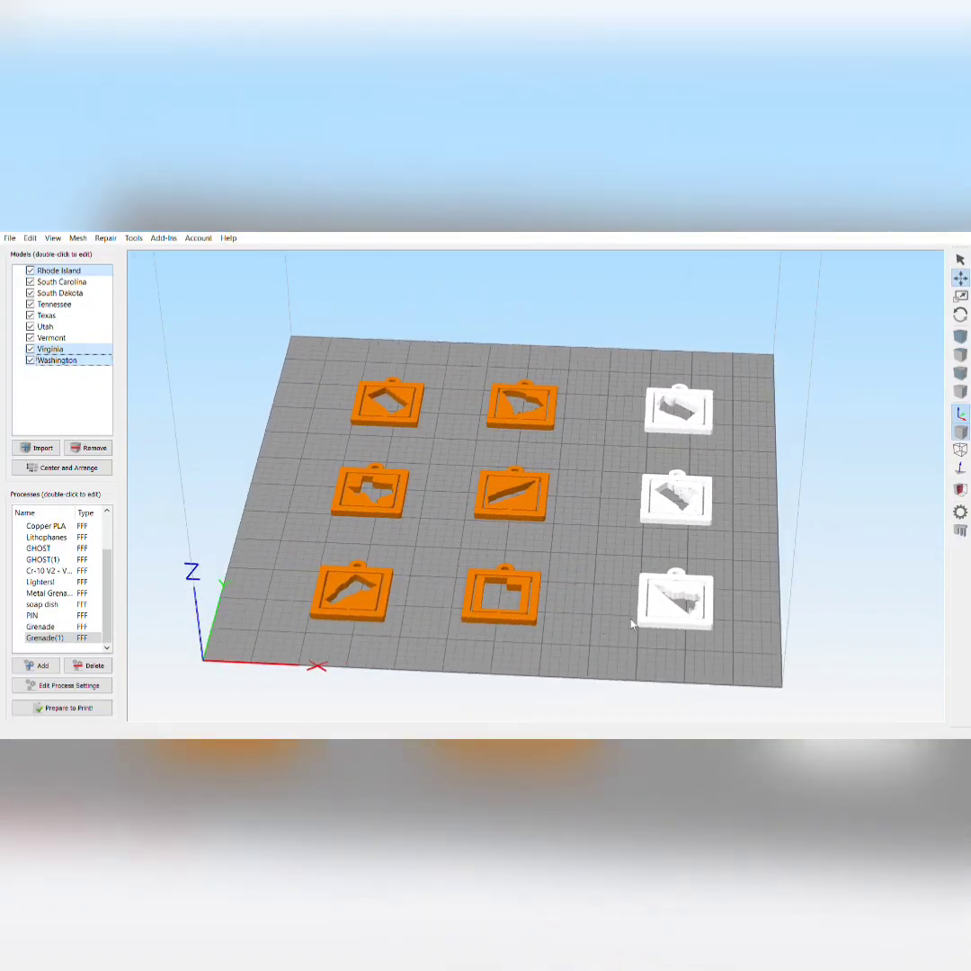
ctrl+click(653, 618)
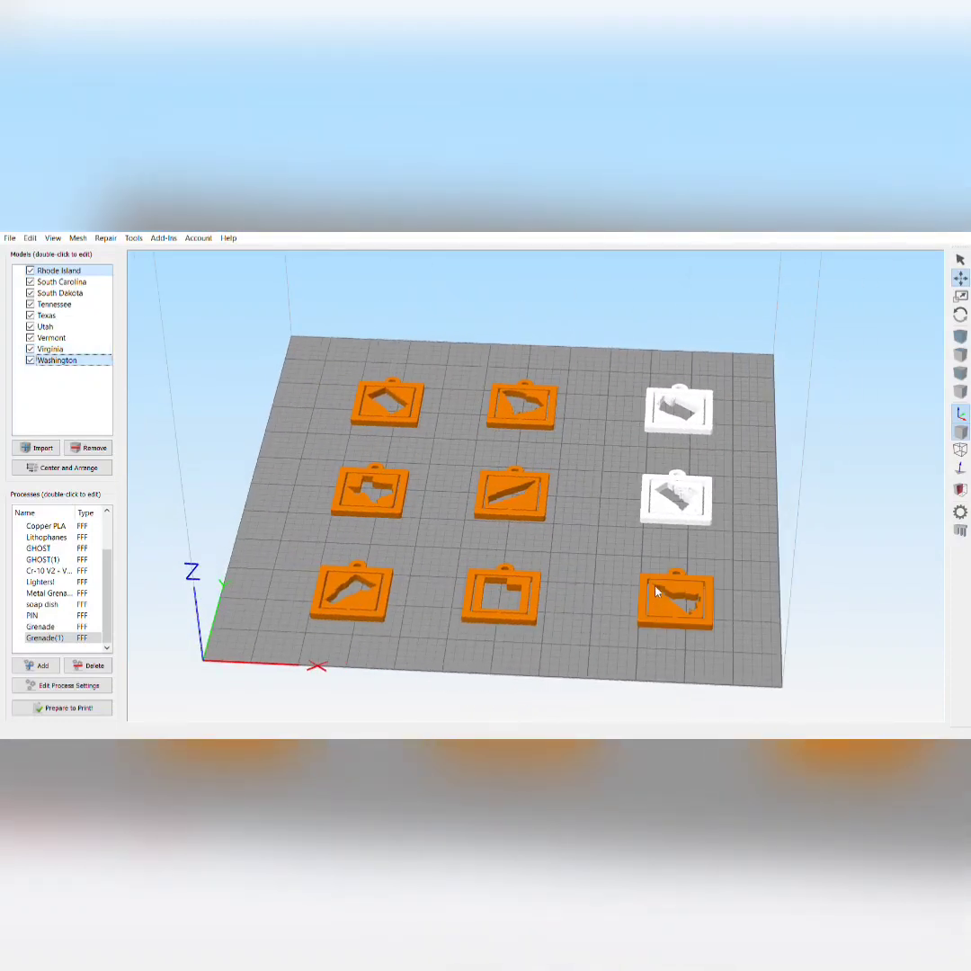
ctrl+click(658, 594)
drag(658, 598, 603, 645)
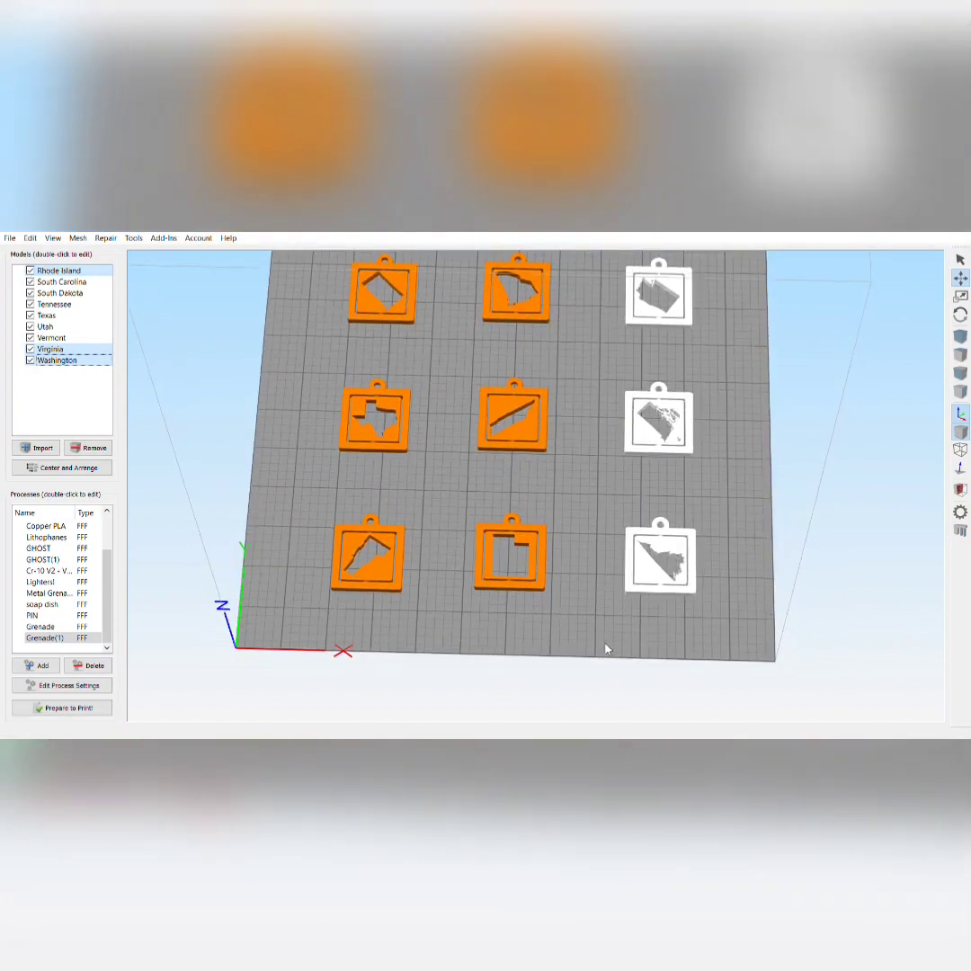
middle_drag(604, 633, 642, 649)
drag(643, 638, 644, 626)
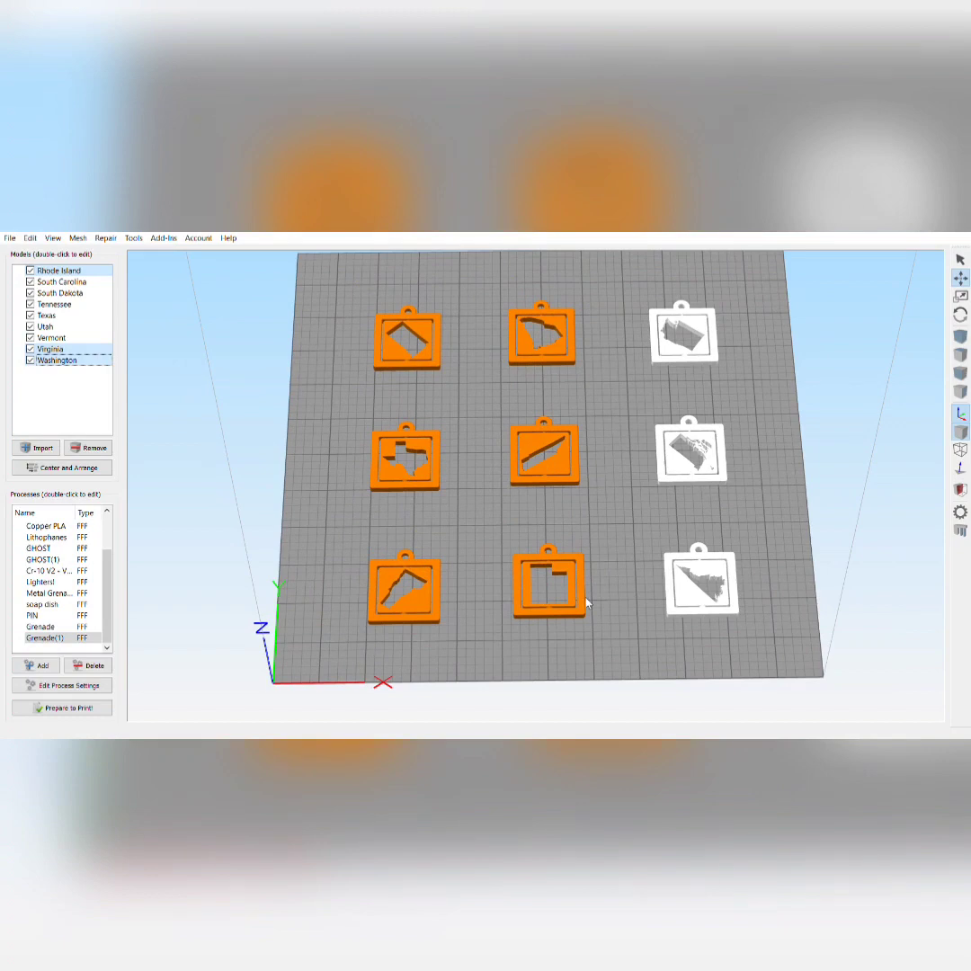
drag(585, 597, 579, 583)
click(383, 471)
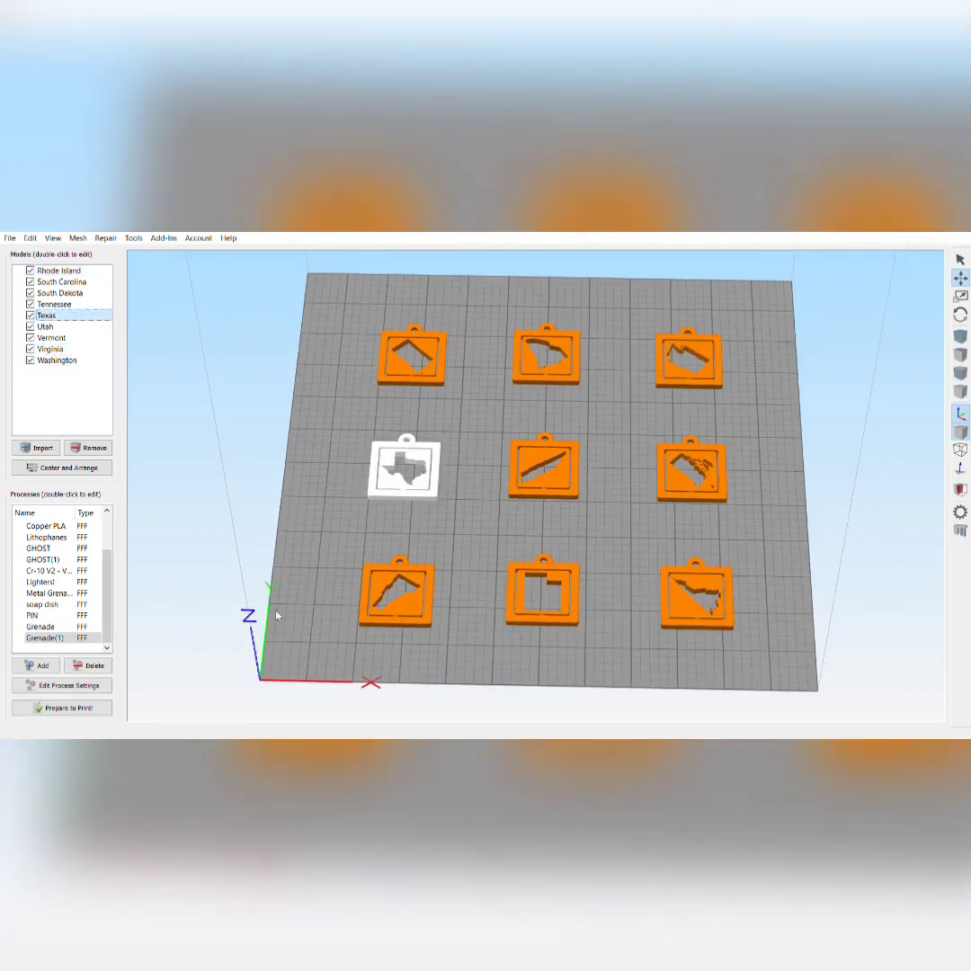
Open the Grenade(1) process settings and check which models the Grenade and Grenade(1) processes apply to
click(76, 638)
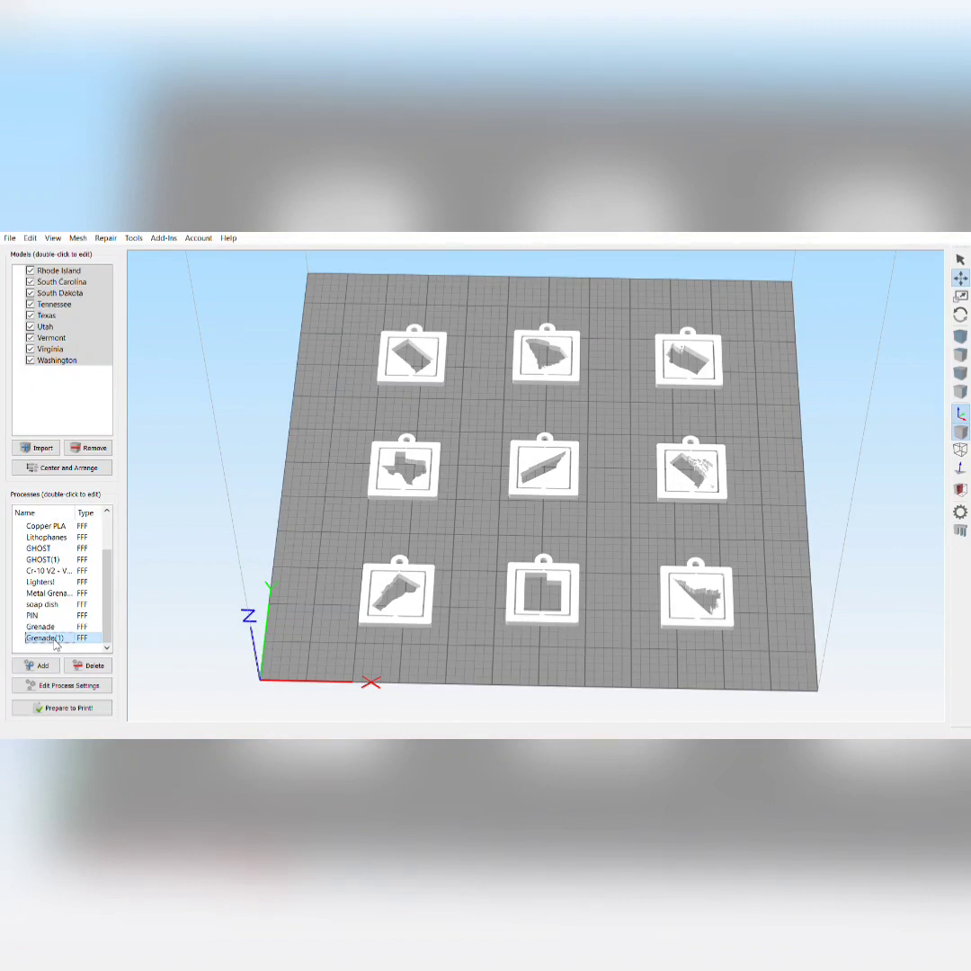
double_click(45, 638)
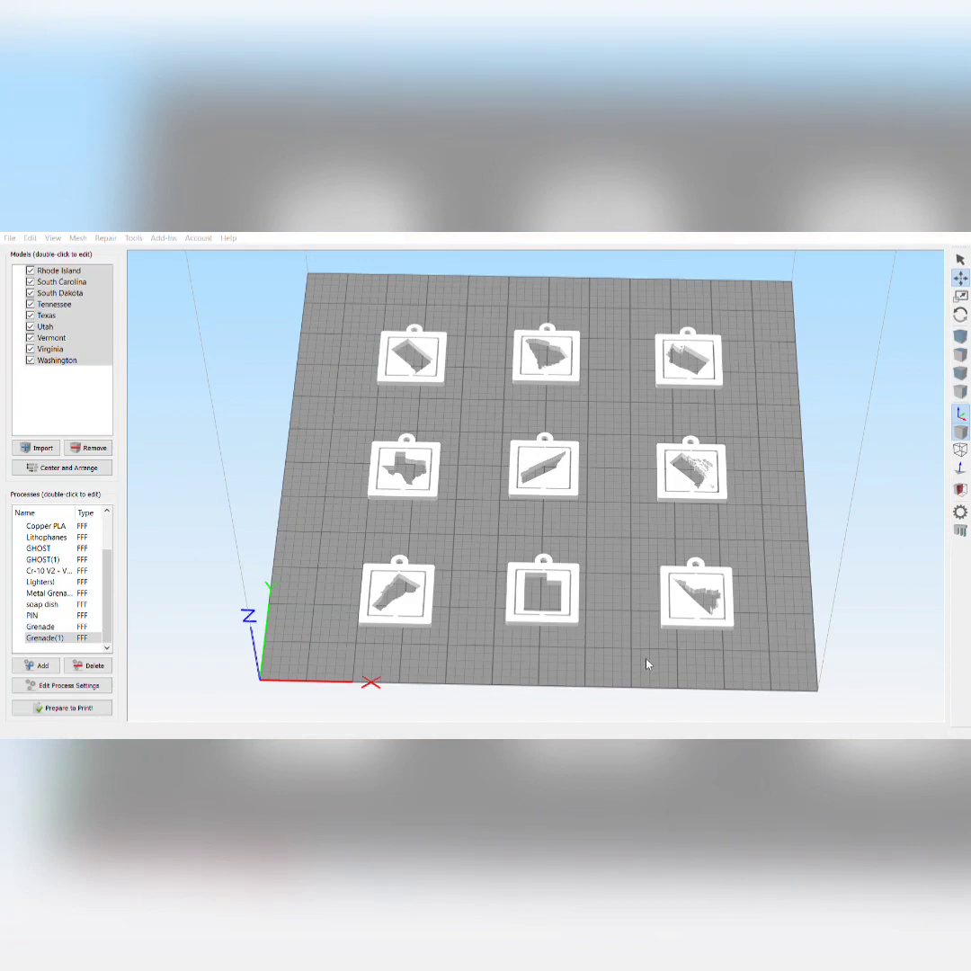
click(49, 638)
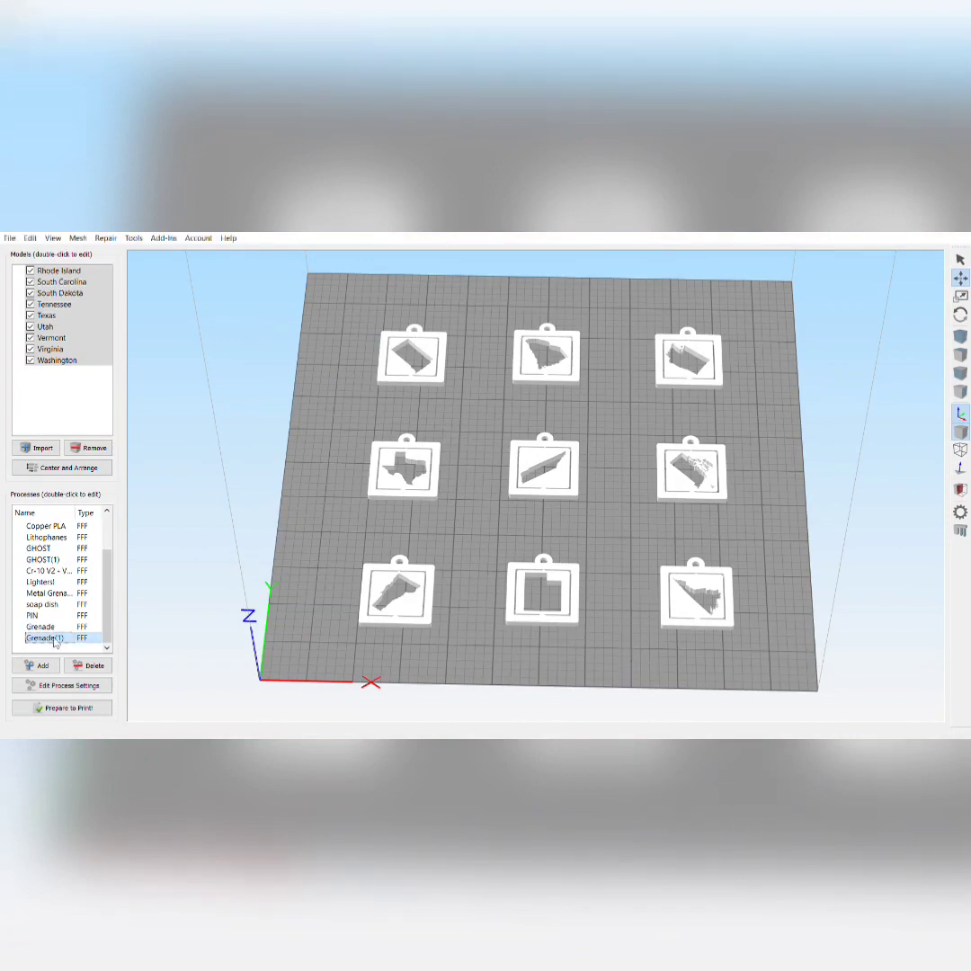
click(74, 627)
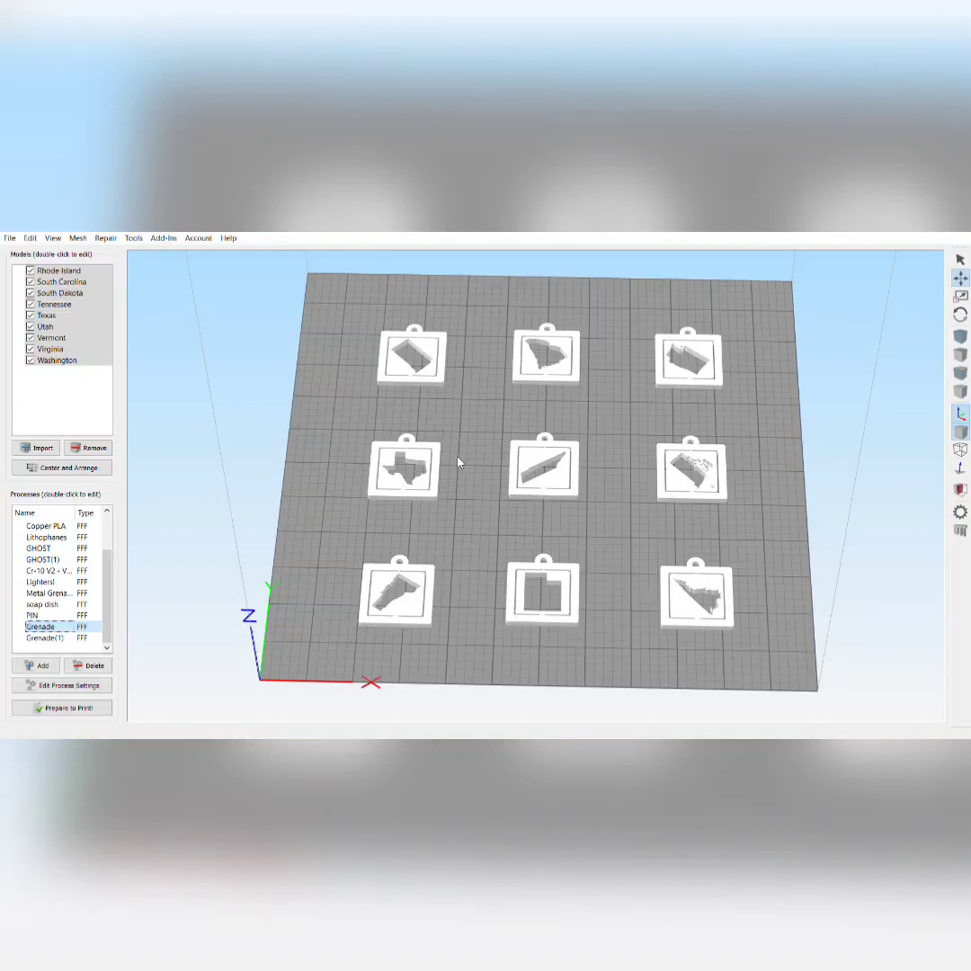
click(41, 639)
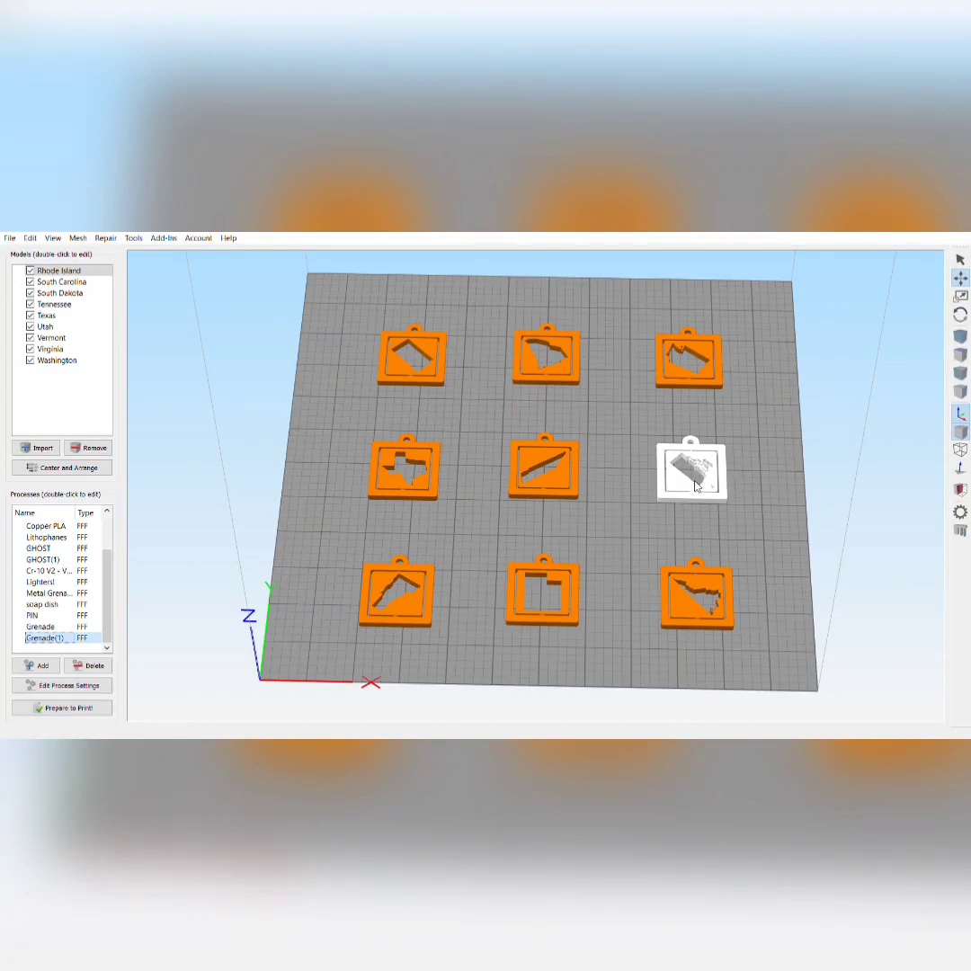
Prepare the print with only the Grenade process, inspect its toolpaths across the layer range, and exit the preview
click(40, 627)
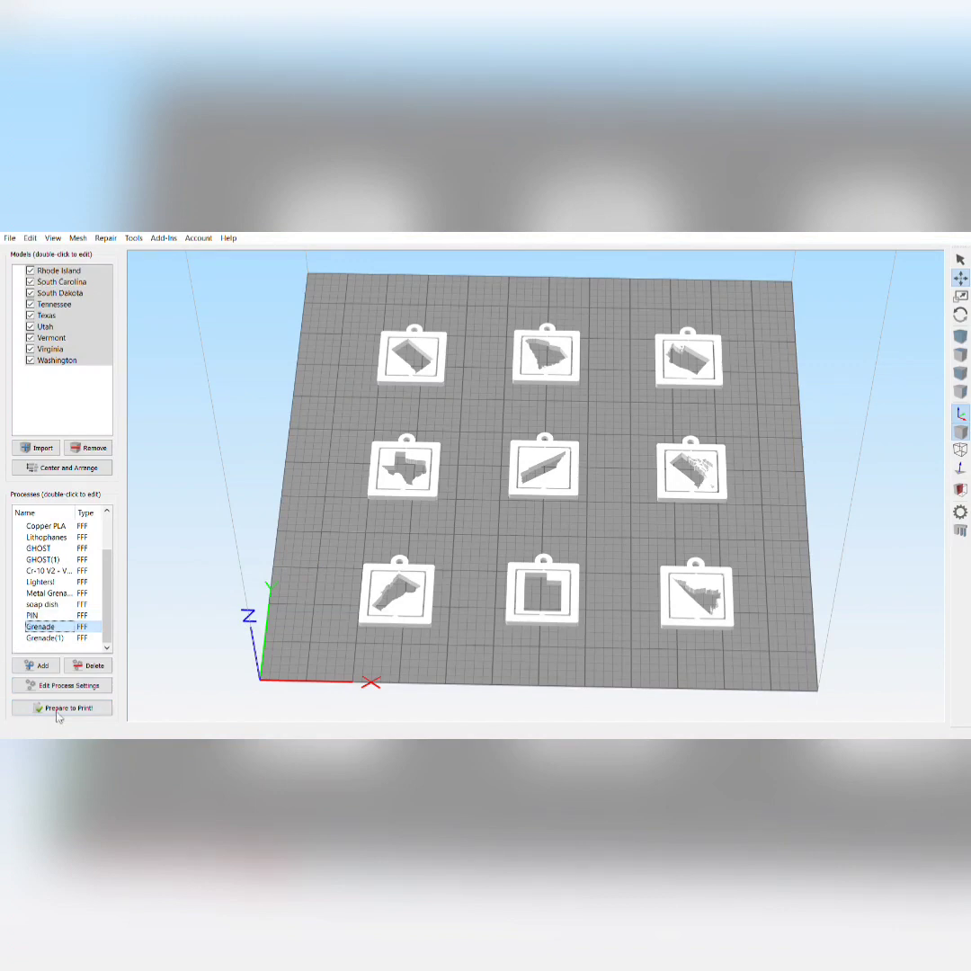
click(57, 711)
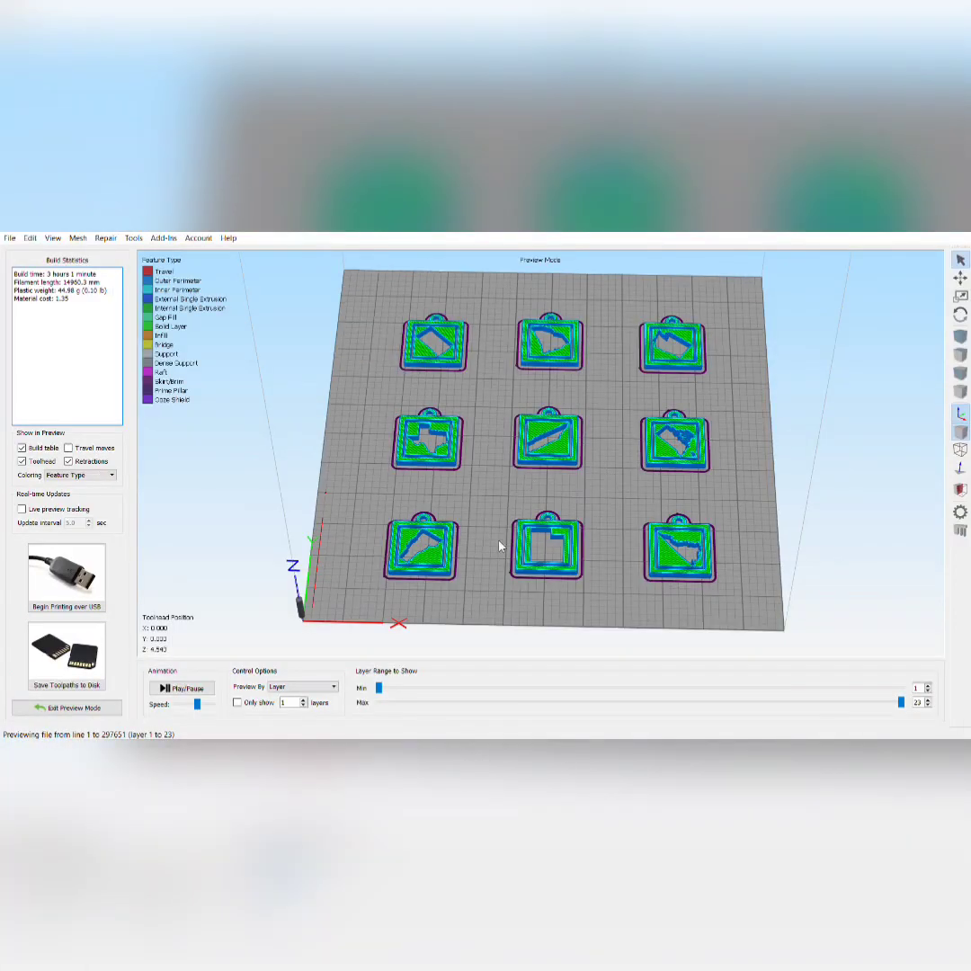
drag(583, 546, 585, 495)
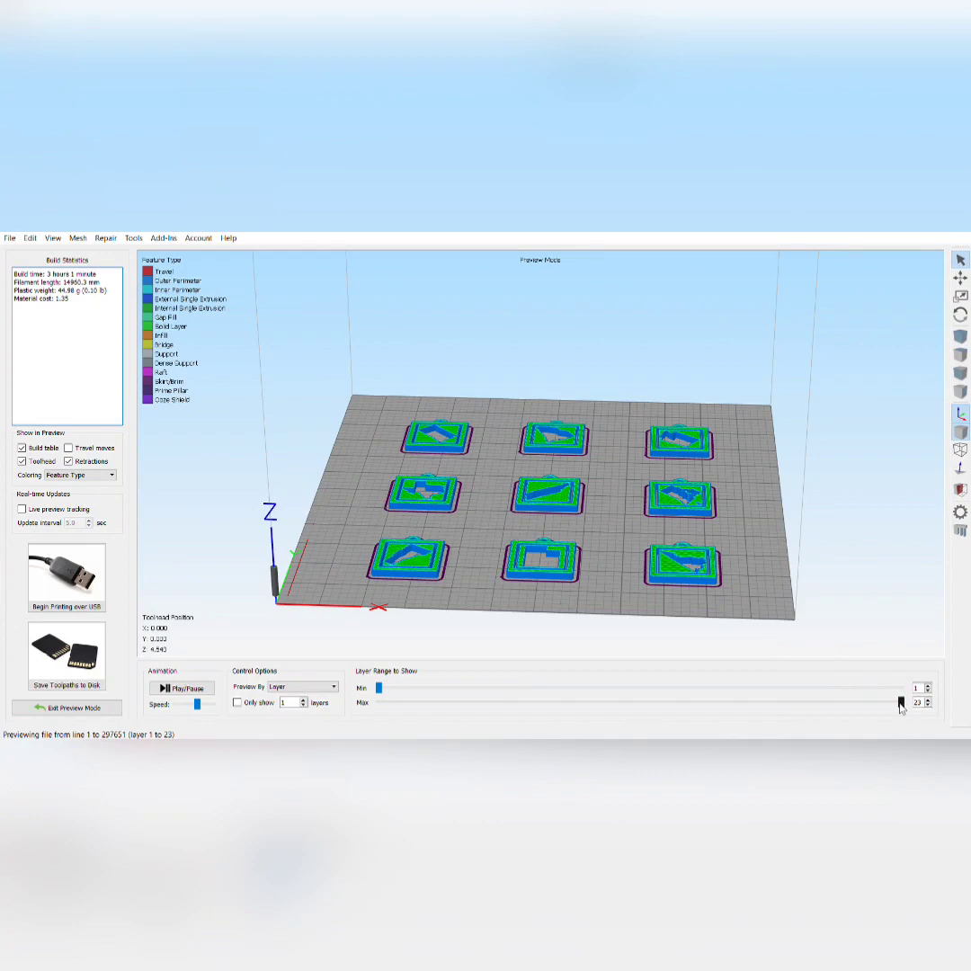
drag(900, 704, 929, 726)
click(16, 711)
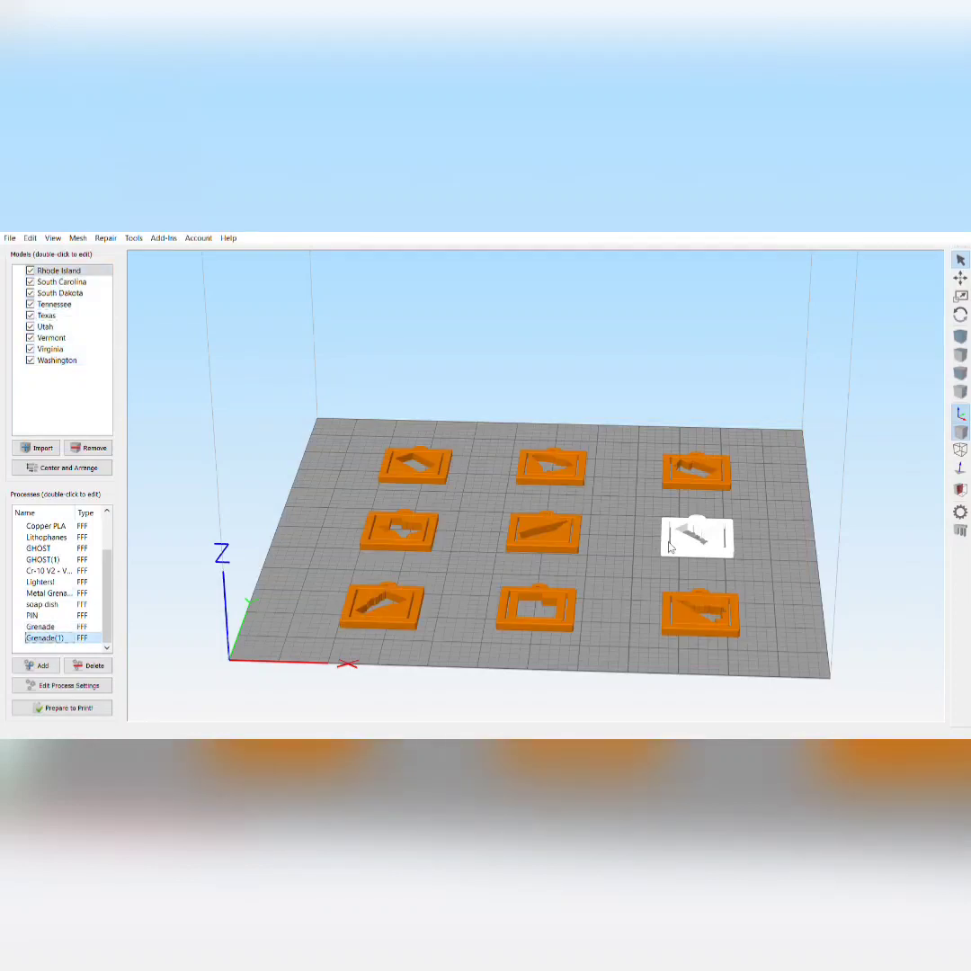
Duplicate the Grenade(1) process eight times
key(ctrl+c)
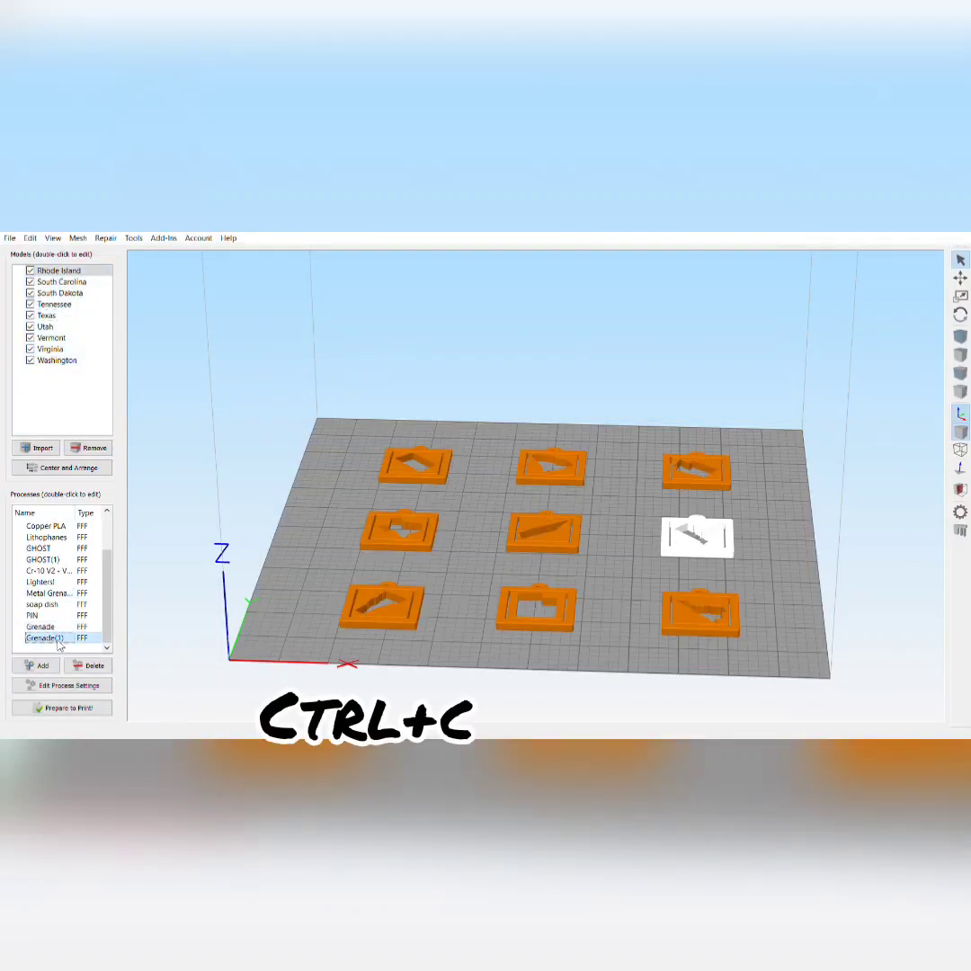
key(ctrl+v)
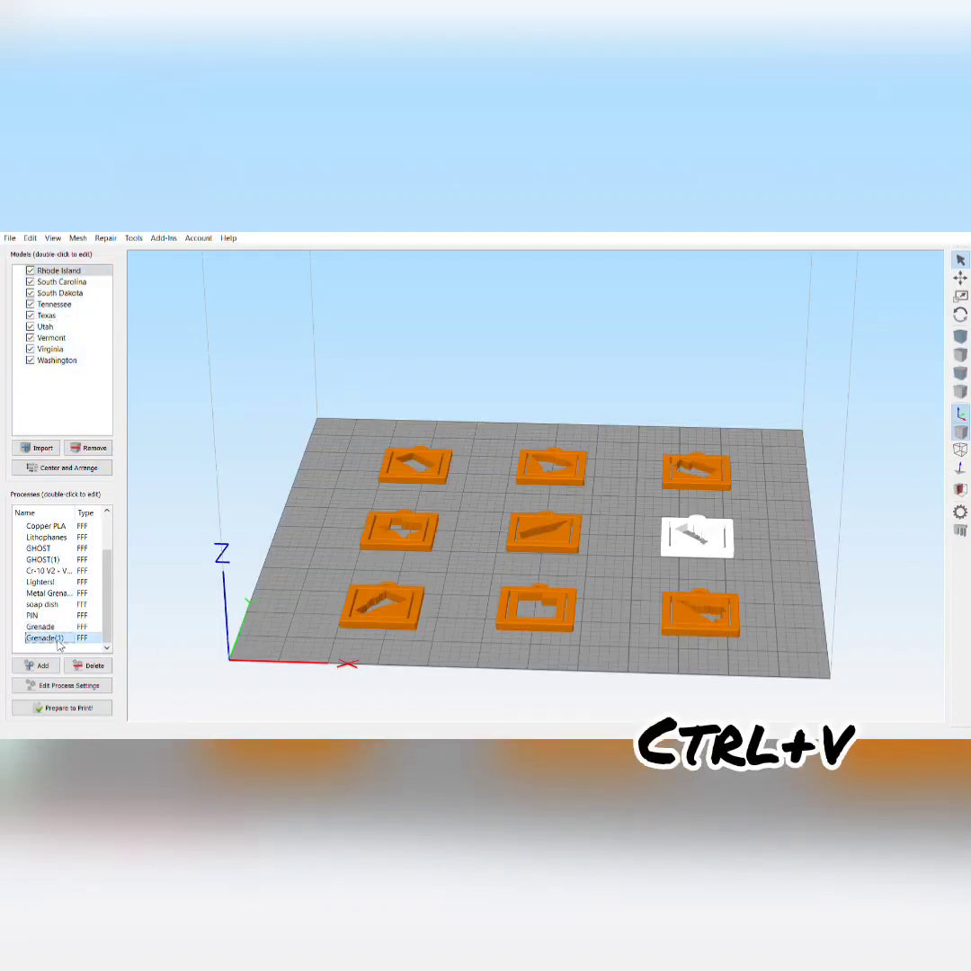
key(ctrl+v)
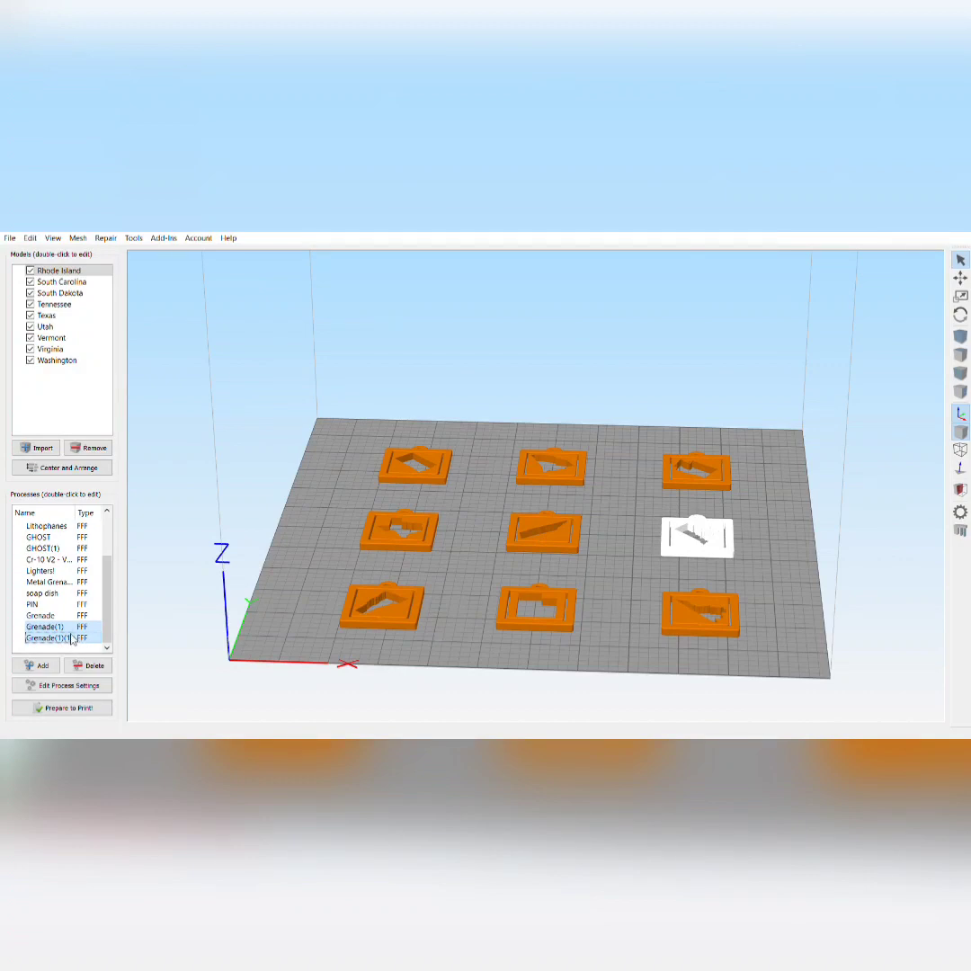
key(ctrl+v)
key(ctrl+v)
key(ctrl+v)
key(ctrl+v)
key(ctrl+v)
key(ctrl+v)
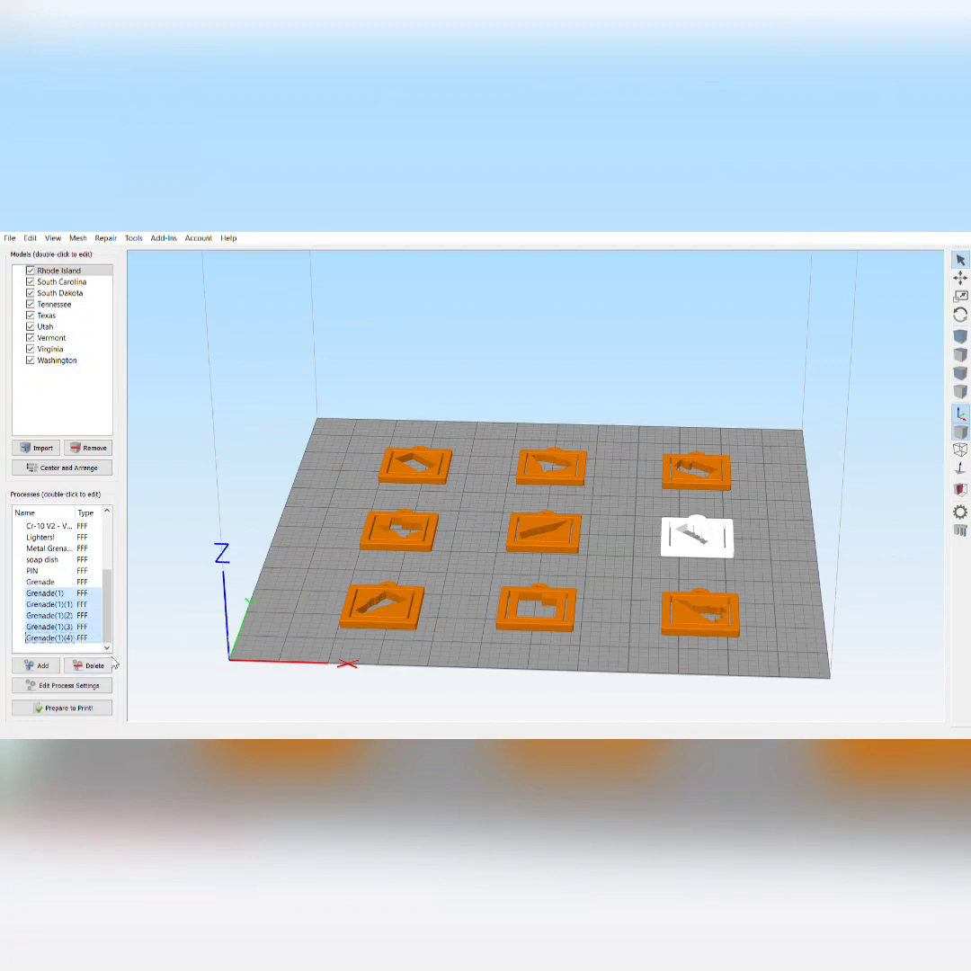
key(ctrl+v)
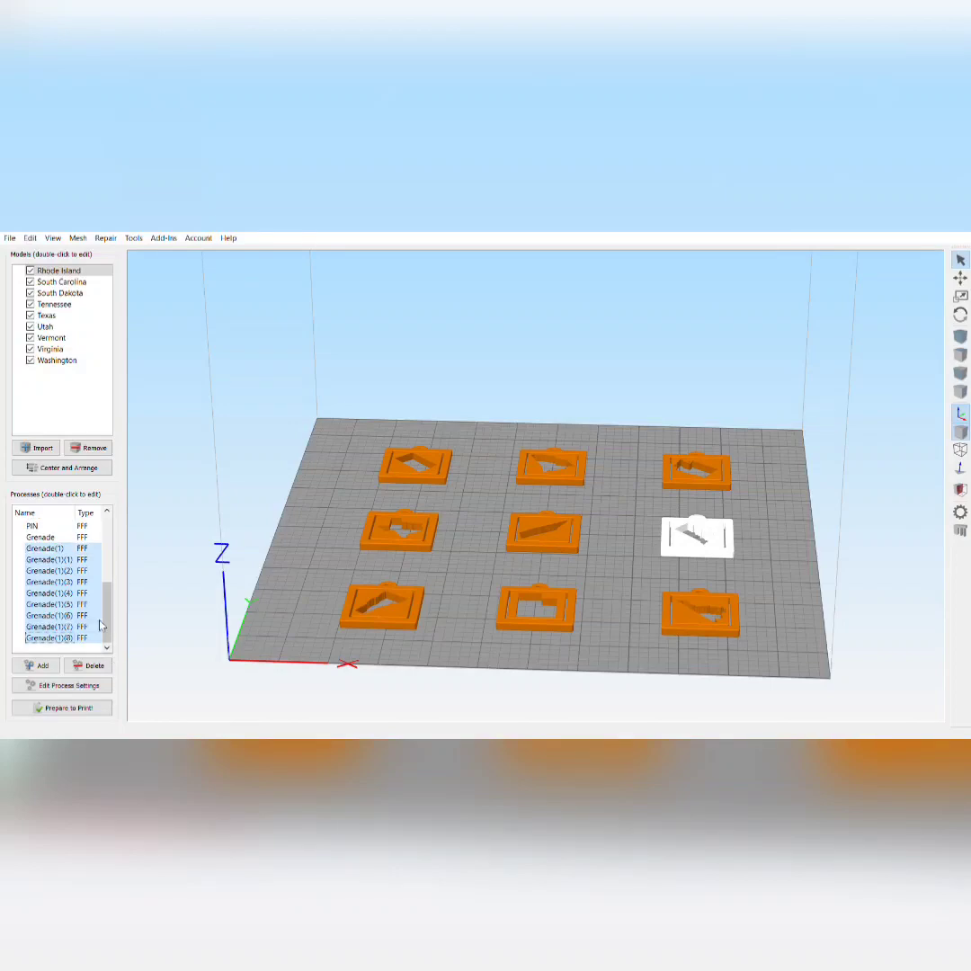
Open the first Grenade(1) copy, and go through Grenade(1) and its eight copies to check which model each one is assigned
double_click(68, 564)
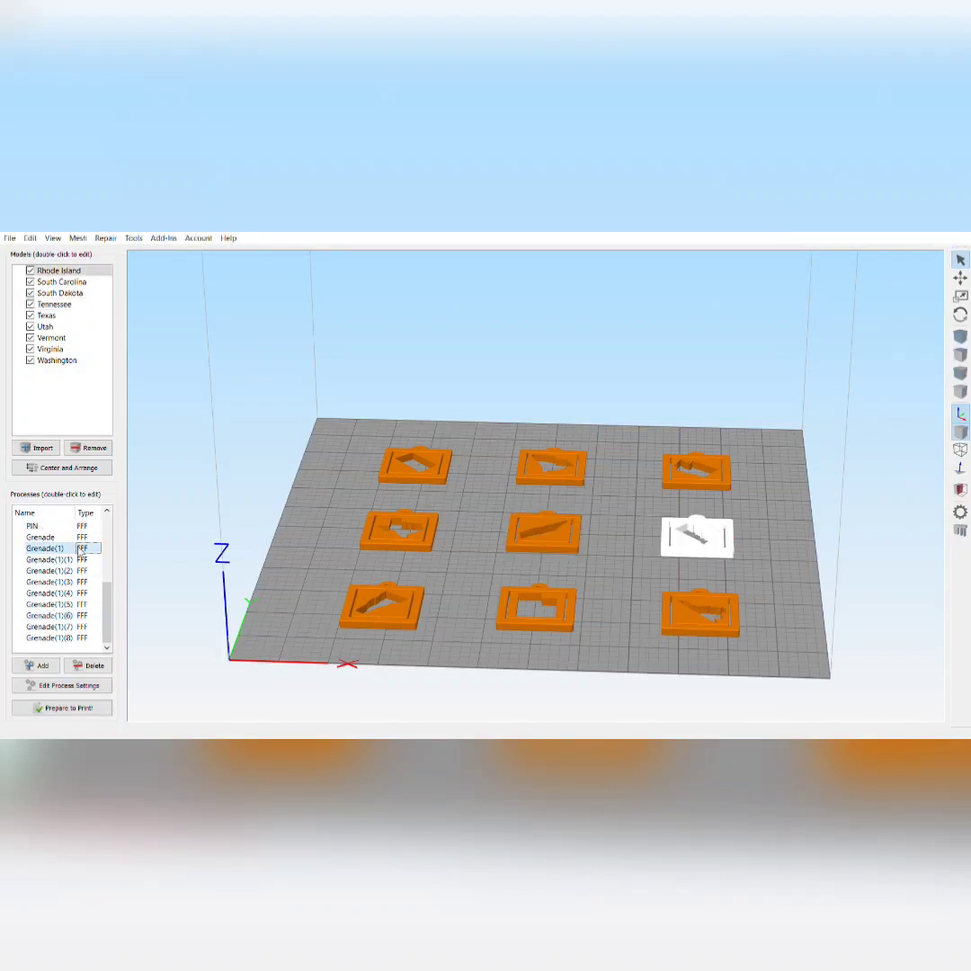
key(Down)
key(Down)
key(Down)
key(Down)
key(Down)
key(Down)
key(Down)
key(Down)
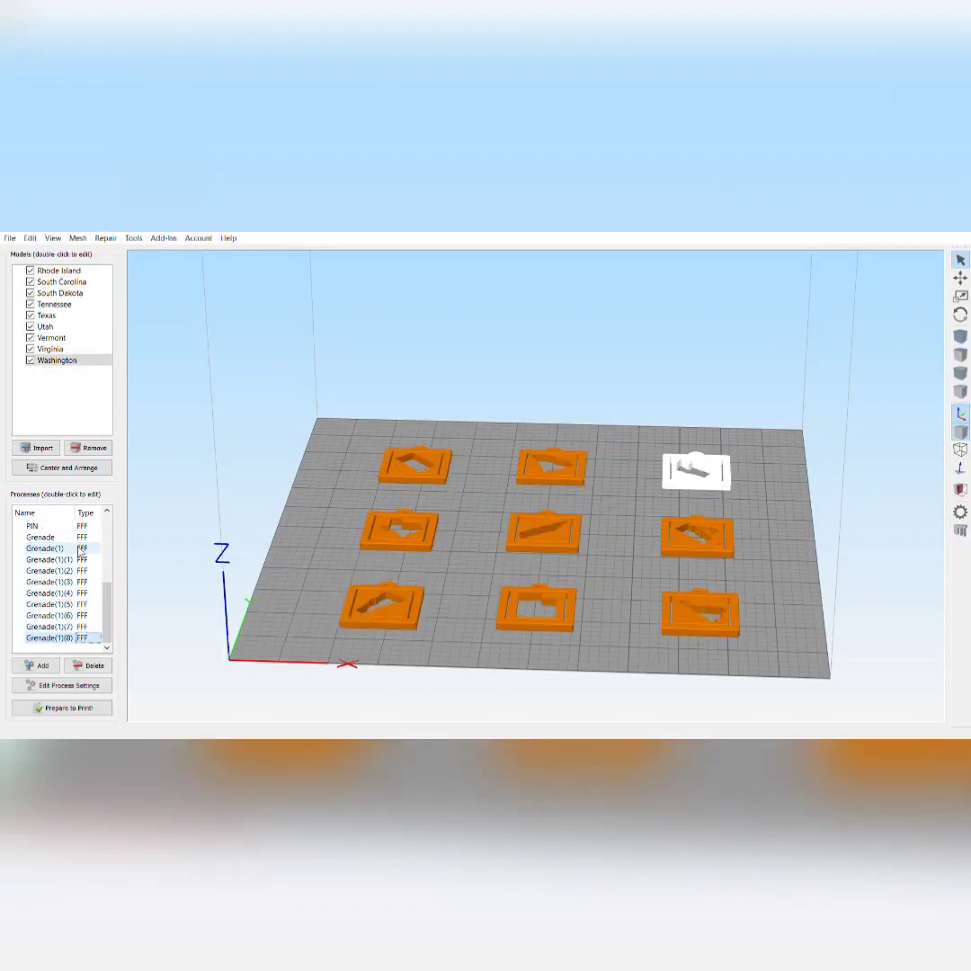
key(Up)
key(Up)
key(Up)
key(Up)
key(Up)
key(Up)
key(Up)
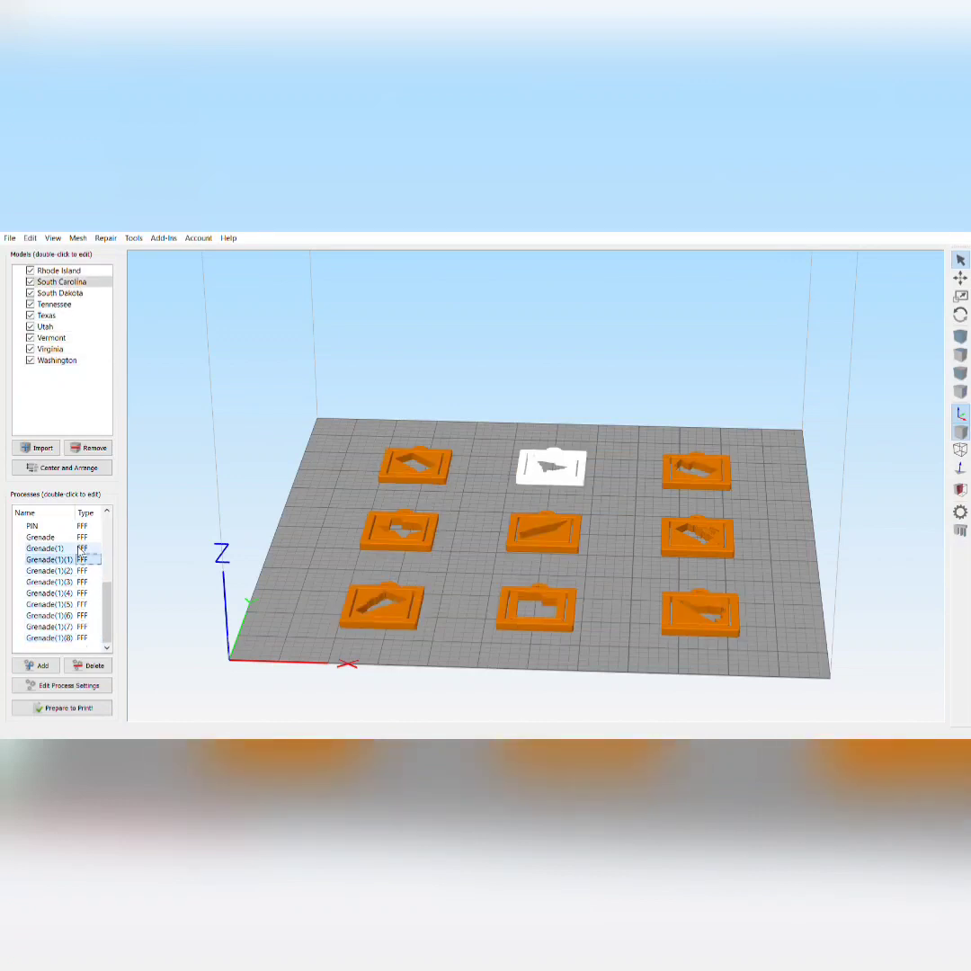
key(Up)
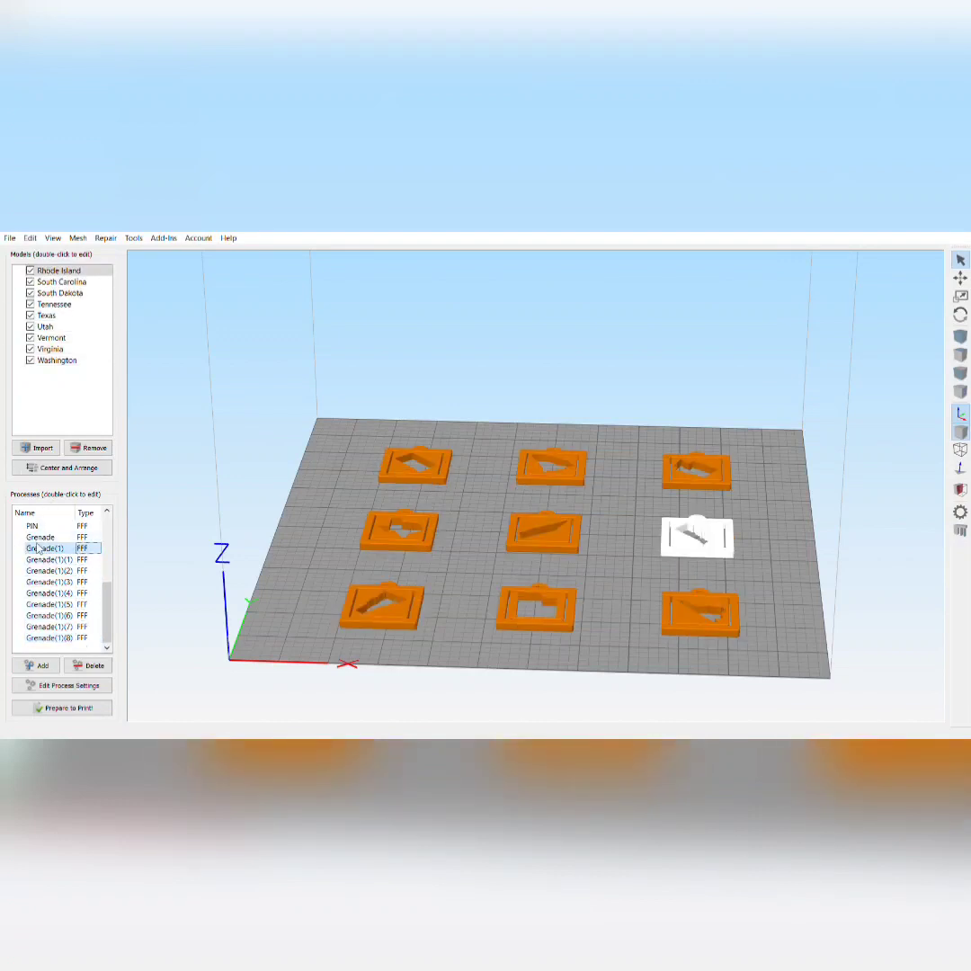
Prepare the print with Grenade(1) and all eight of its copies selected, and examine the toolpath preview across the layer range
shift+click(79, 640)
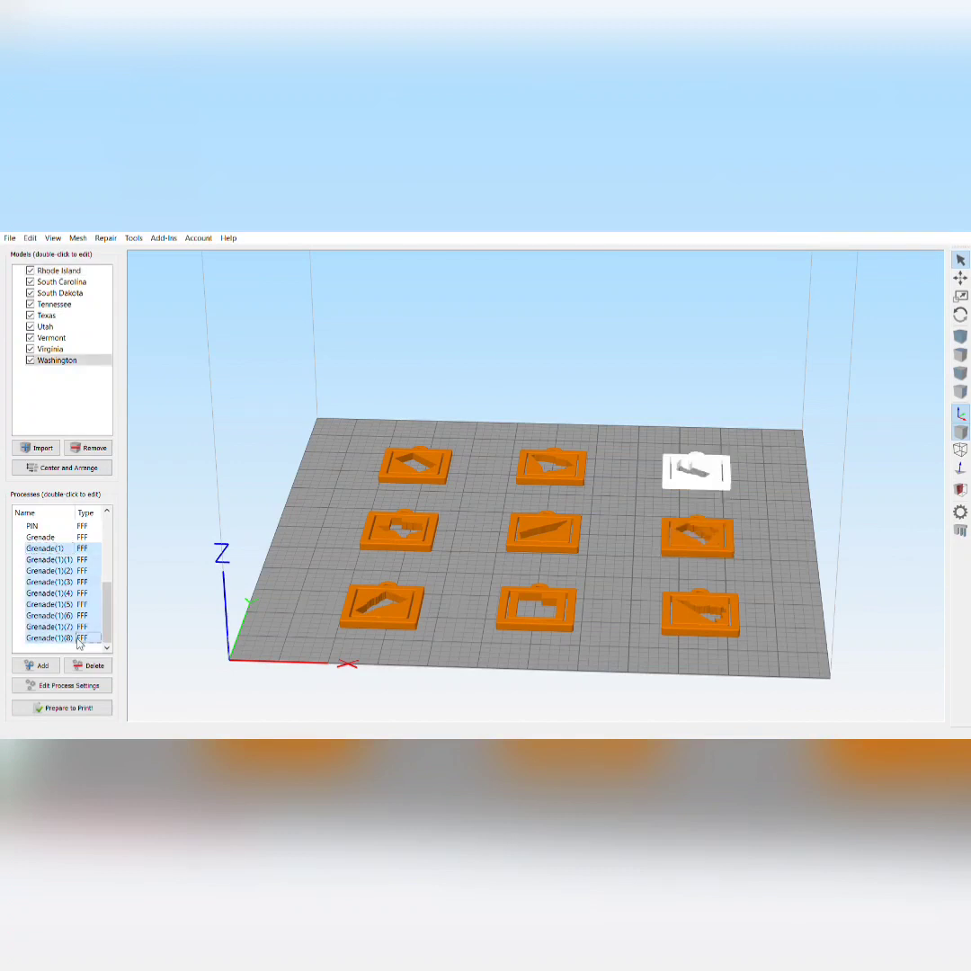
click(94, 709)
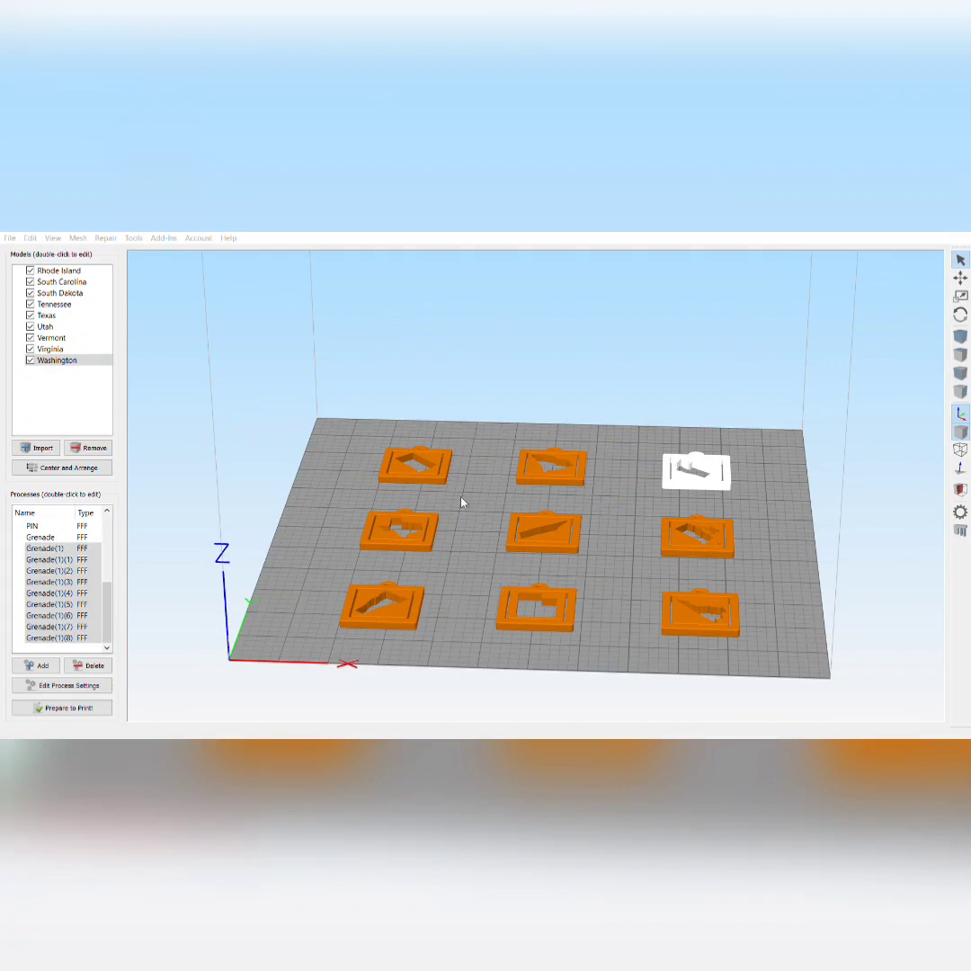
click(496, 590)
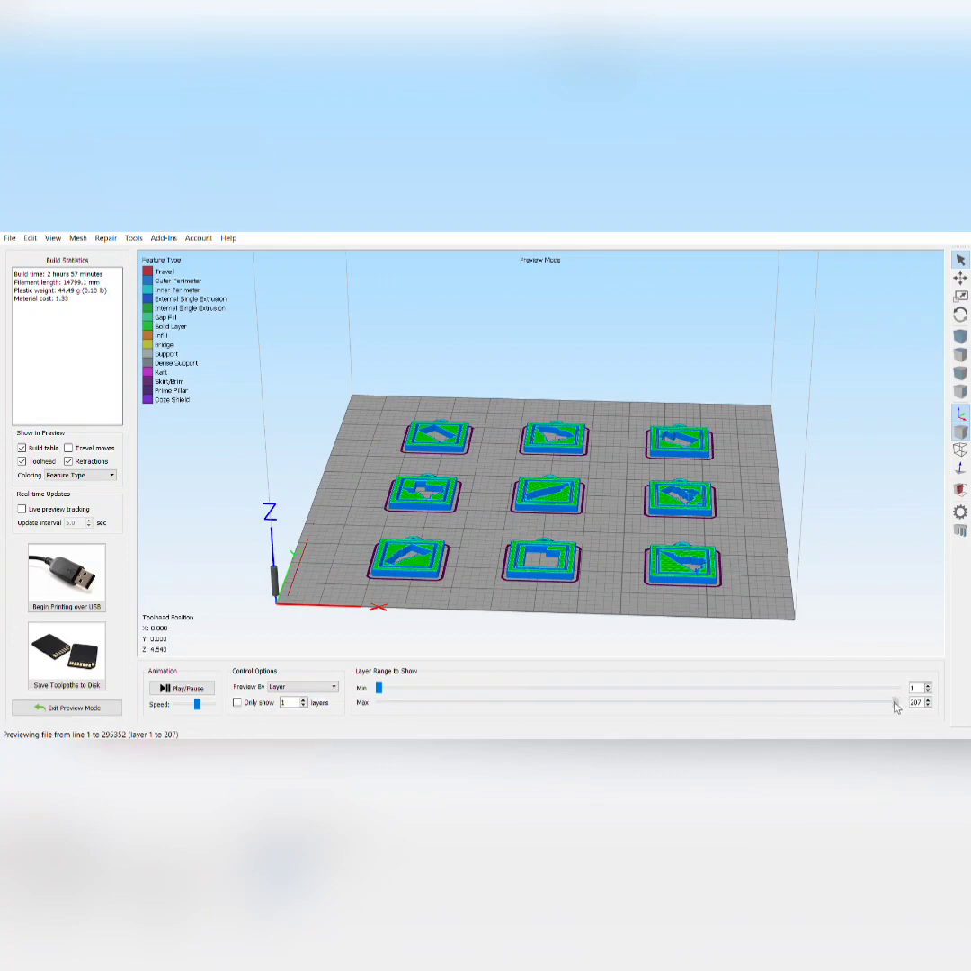
drag(896, 705, 965, 699)
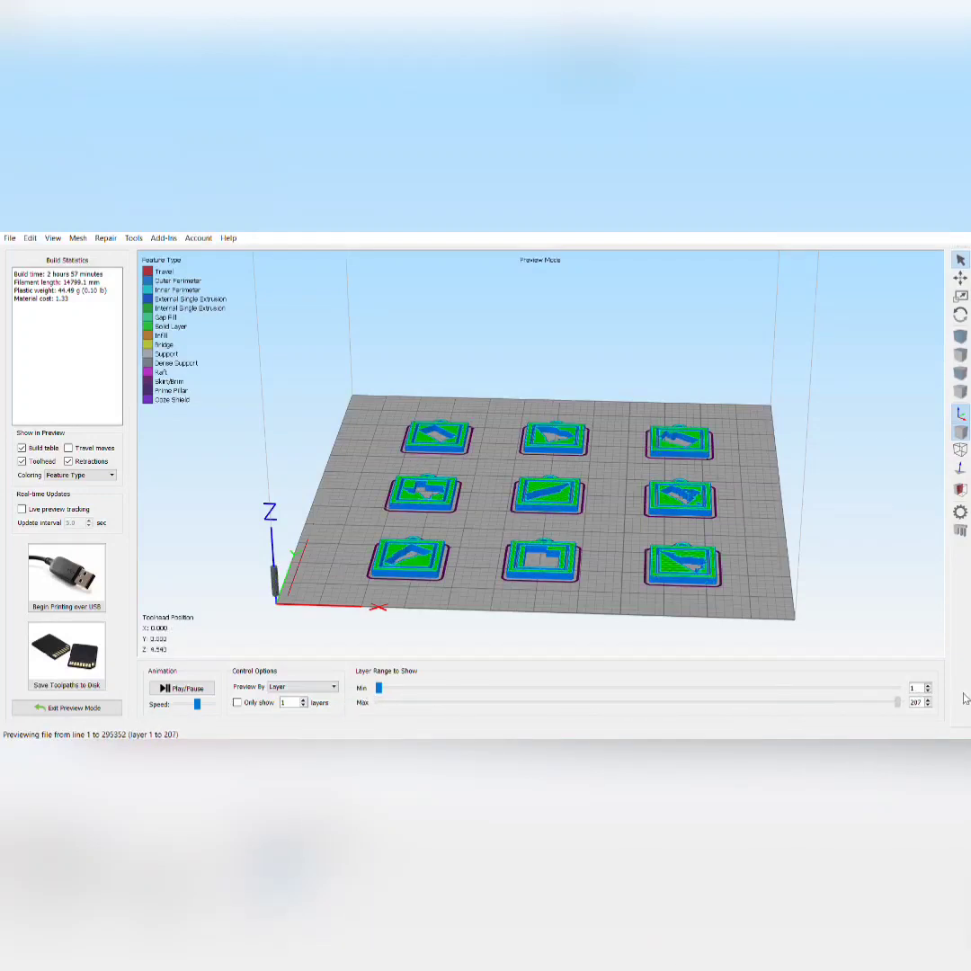